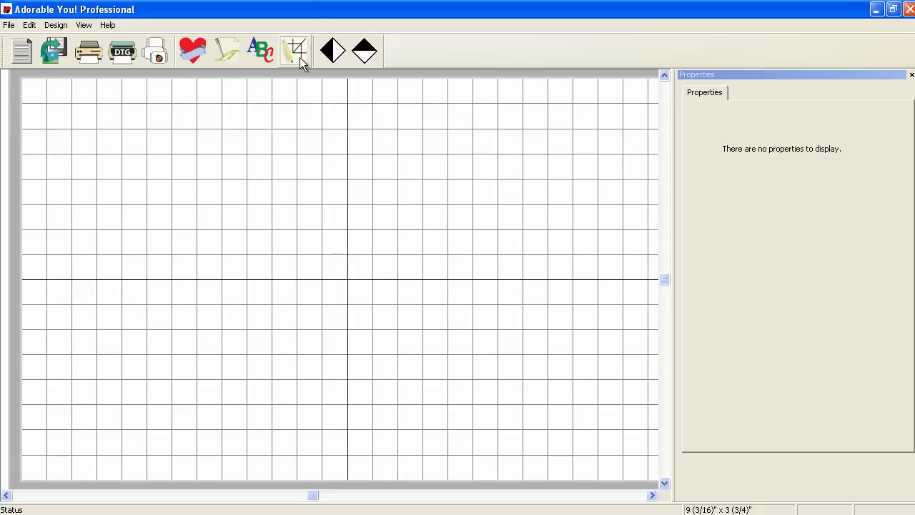
# Set the design hoop to the PES 100mm x 100mm size
pyautogui.click(158, 58)
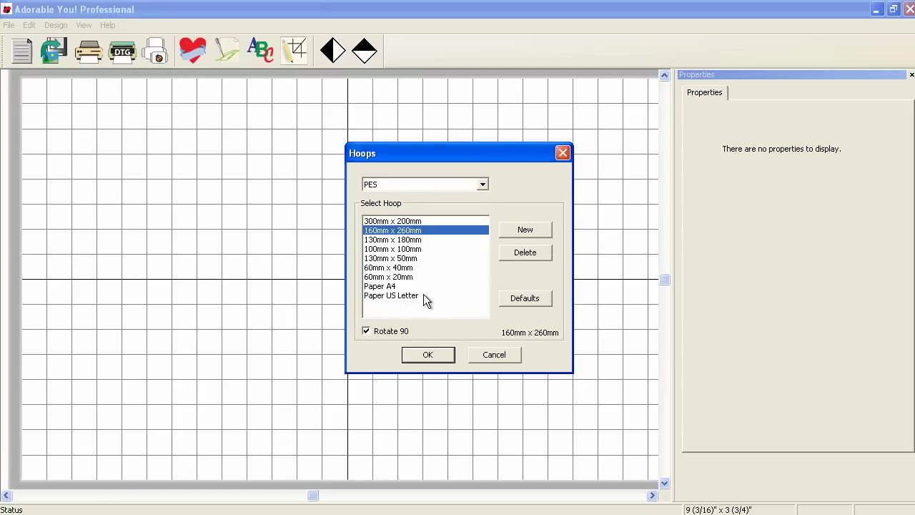
pyautogui.click(419, 249)
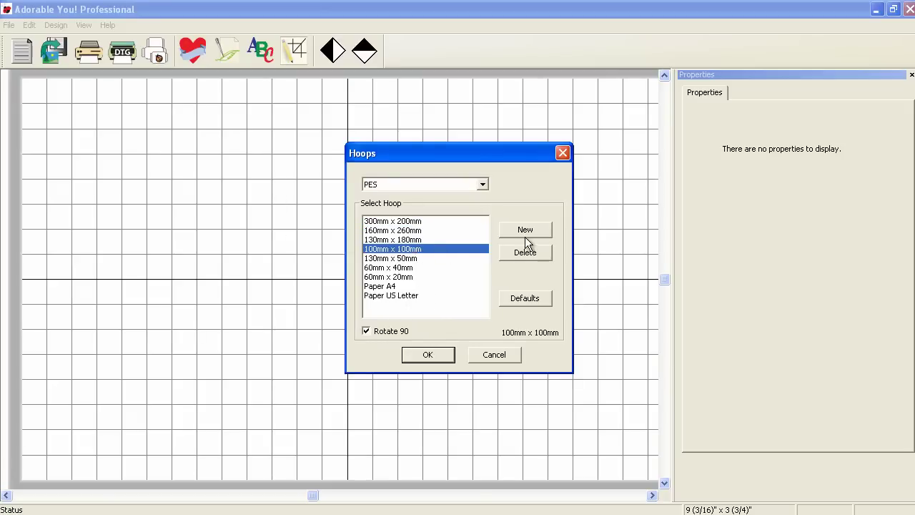
pyautogui.click(427, 355)
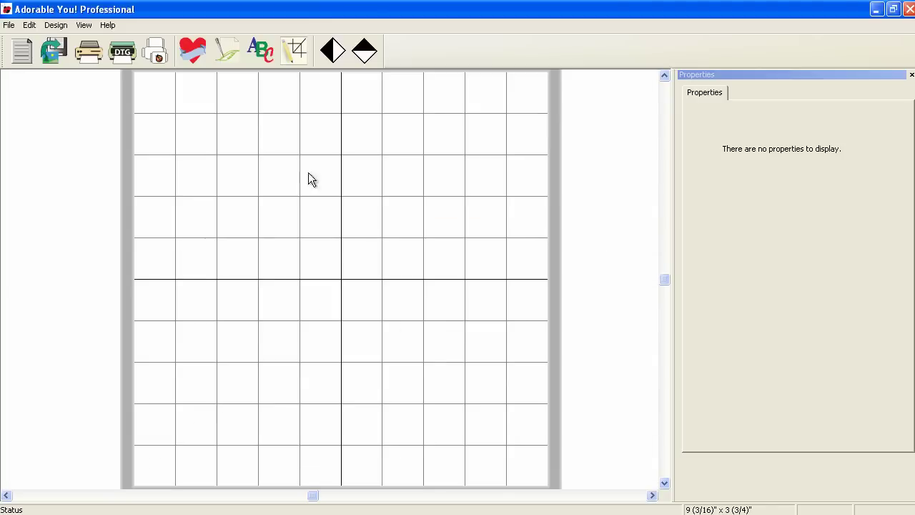
# Add the Flower 2 frame from the Adorable Shapes collection to the hoop
pyautogui.click(195, 50)
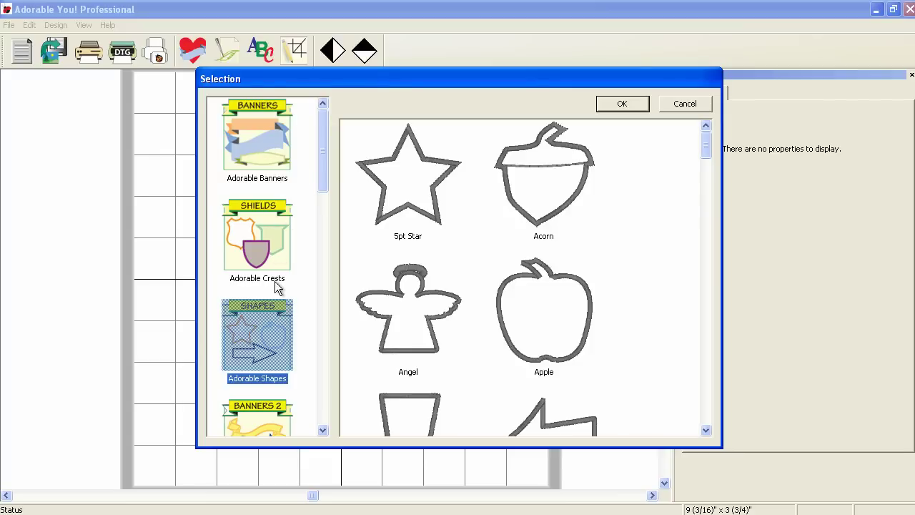
pyautogui.moveTo(328, 173); pyautogui.dragTo(321, 237)
pyautogui.moveTo(703, 149); pyautogui.dragTo(701, 322)
pyautogui.click(530, 300)
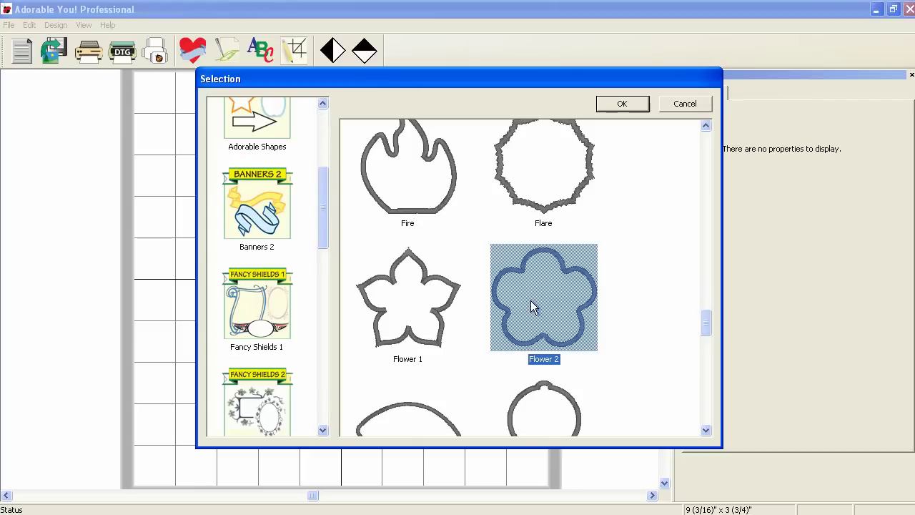
pyautogui.doubleClick(530, 300)
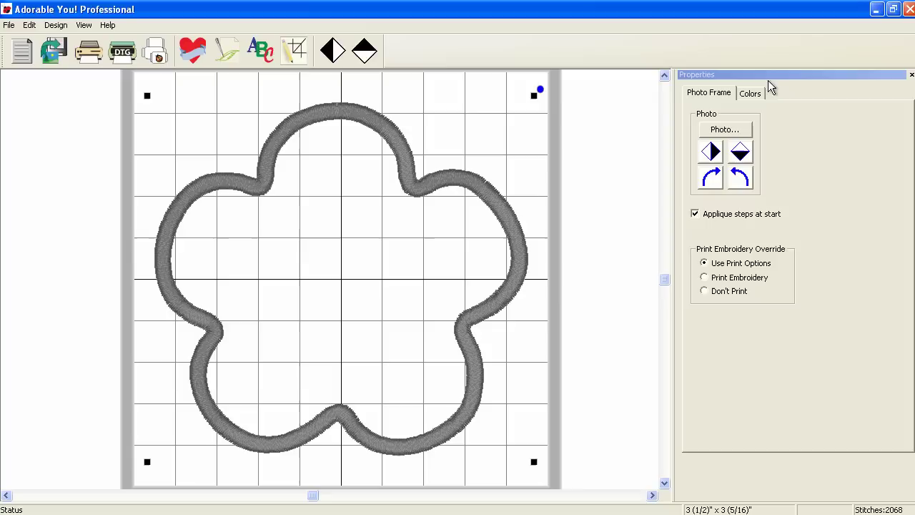
# Fill the flower frame with the fabric image LG079-purple 6x6.tif
pyautogui.click(745, 130)
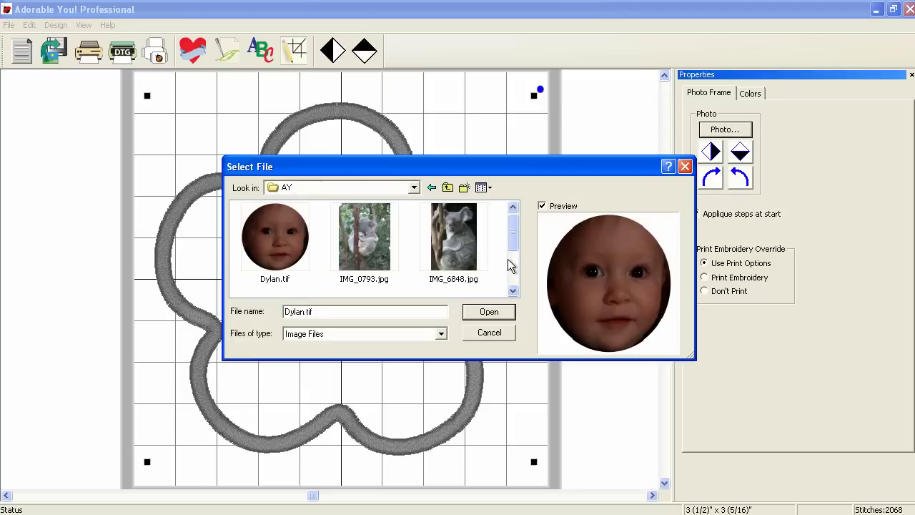
pyautogui.moveTo(511, 241); pyautogui.dragTo(513, 280)
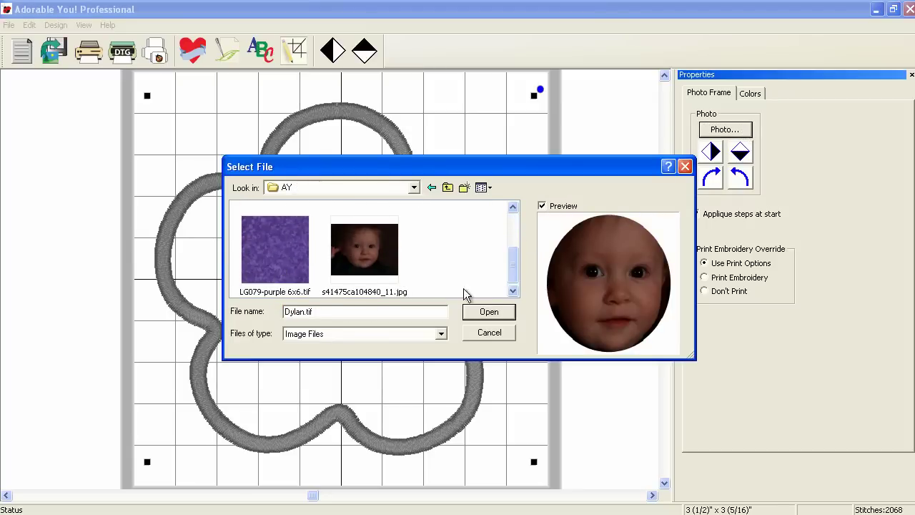
pyautogui.click(275, 249)
pyautogui.click(507, 313)
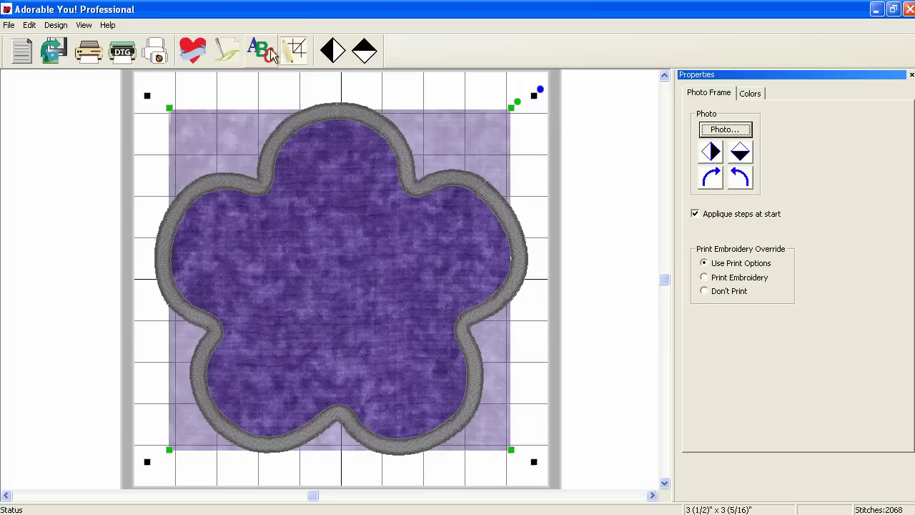
# Add a Circle frame from the Adorable Shapes collection, about 2 1/8" x 2" and centred inside the flower
pyautogui.click(192, 52)
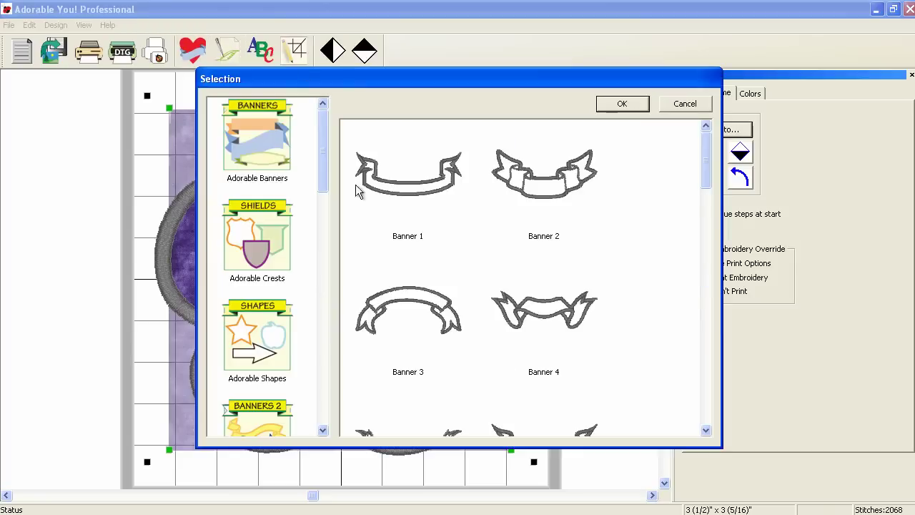
pyautogui.moveTo(321, 180); pyautogui.dragTo(323, 216)
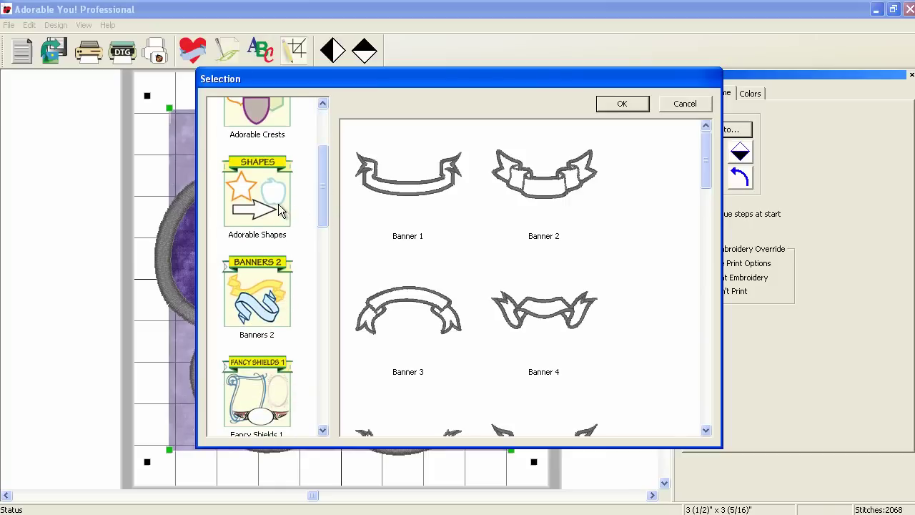
pyautogui.click(279, 205)
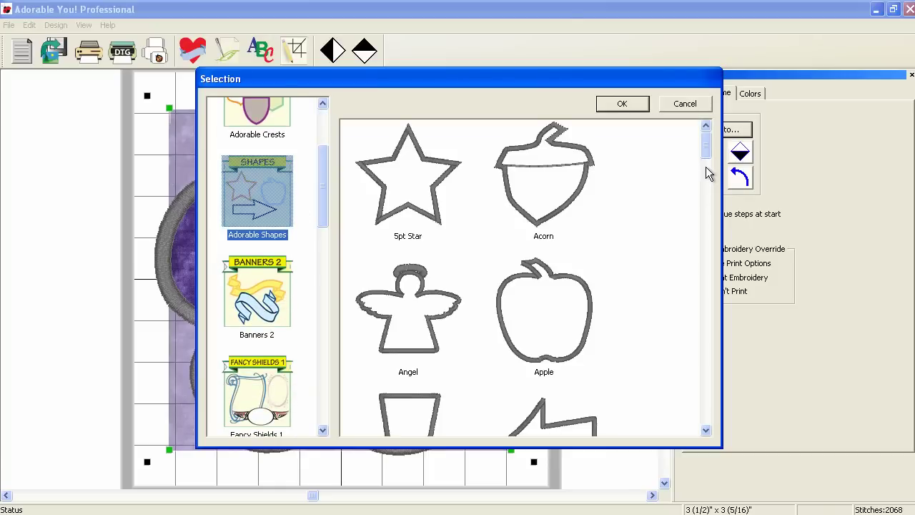
pyautogui.moveTo(706, 142); pyautogui.dragTo(709, 213)
pyautogui.scroll(-10, 708, 212)
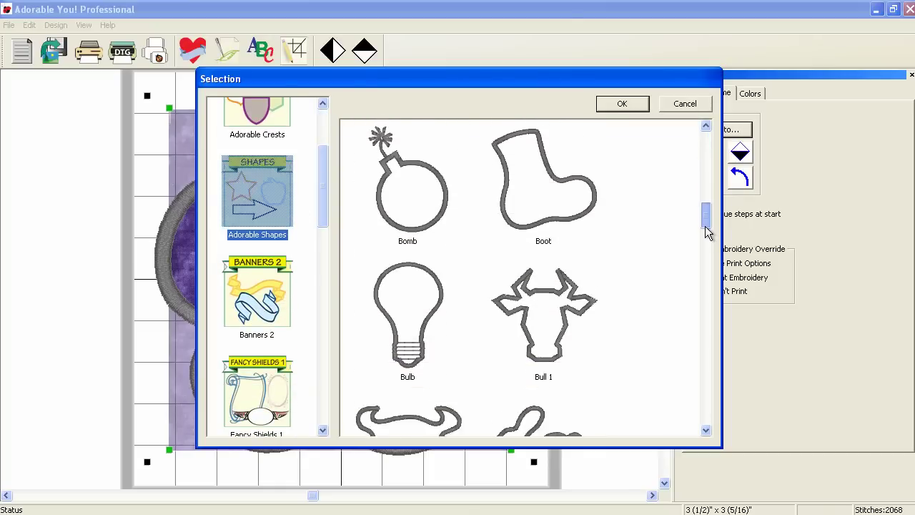
pyautogui.click(411, 248)
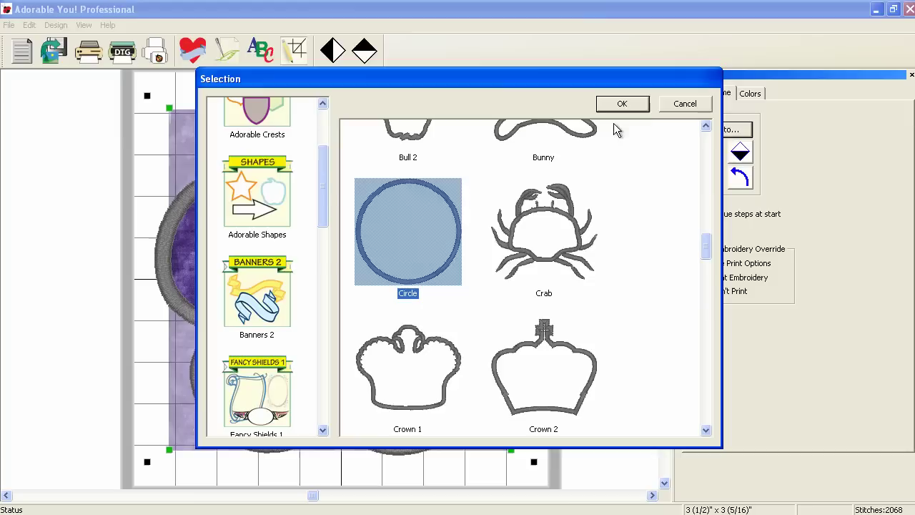
pyautogui.click(642, 104)
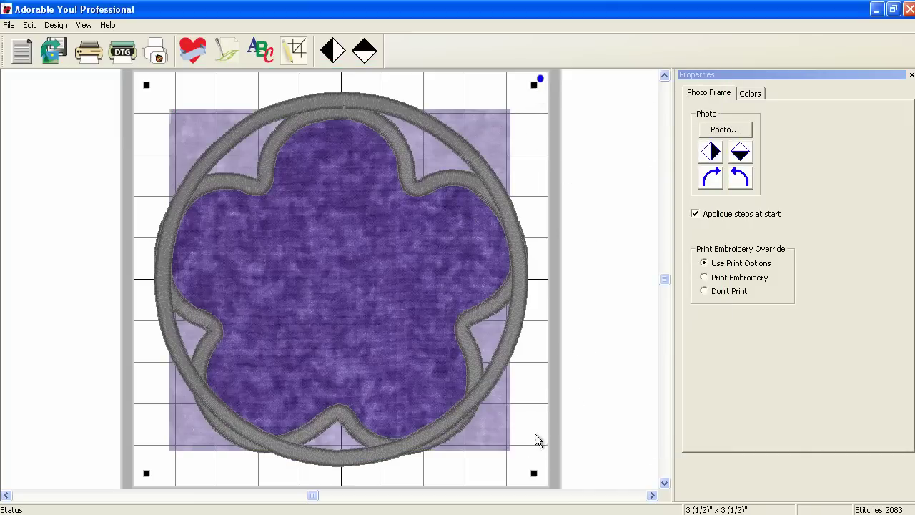
pyautogui.moveTo(532, 475); pyautogui.dragTo(401, 315)
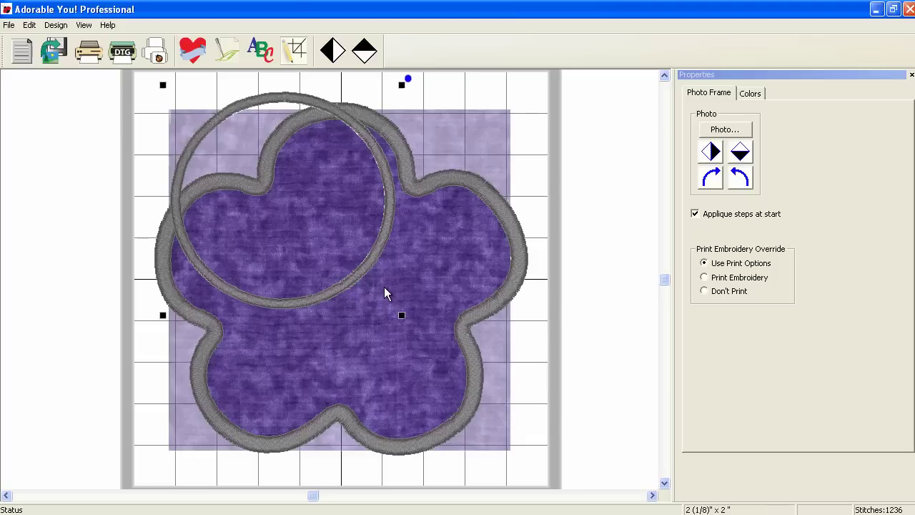
pyautogui.moveTo(362, 275); pyautogui.dragTo(417, 357)
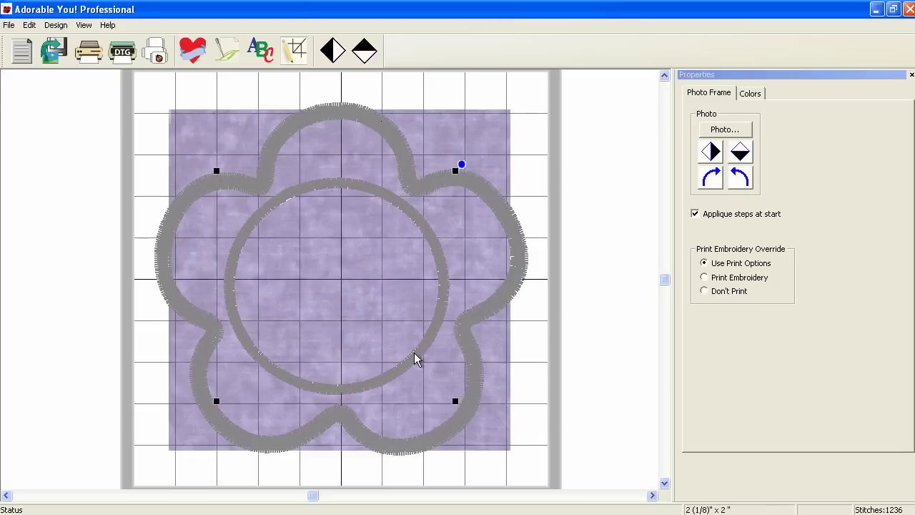
# Place the round baby portrait TIF in the circle frame, then enlarge and shift it to fill the circle
pyautogui.click(736, 128)
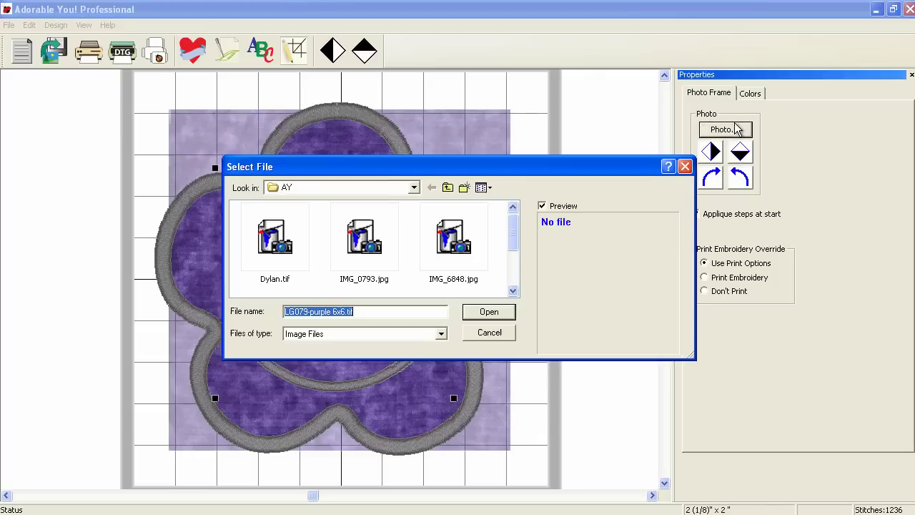
pyautogui.click(267, 235)
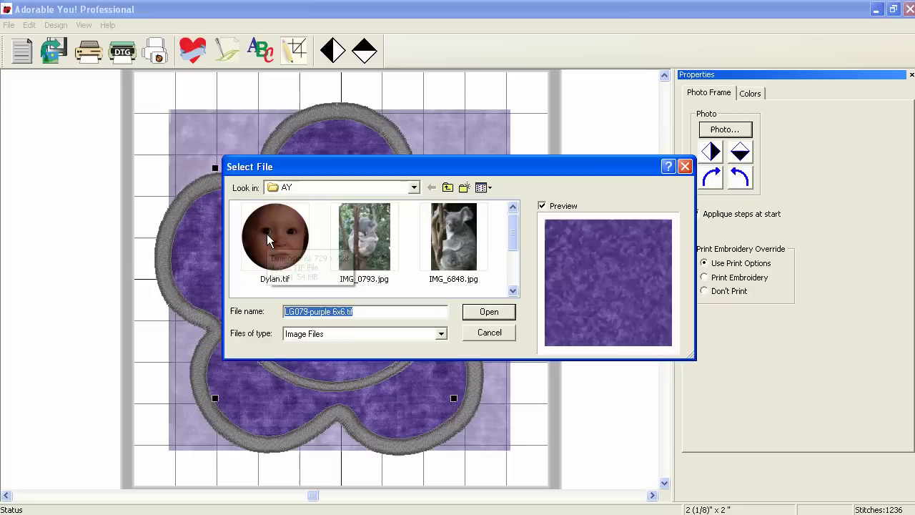
pyautogui.click(489, 312)
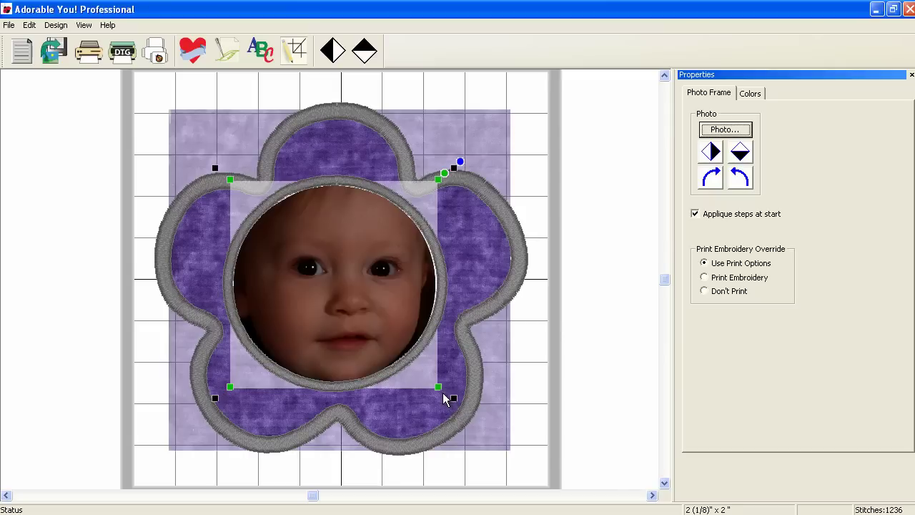
pyautogui.moveTo(443, 391); pyautogui.dragTo(464, 406)
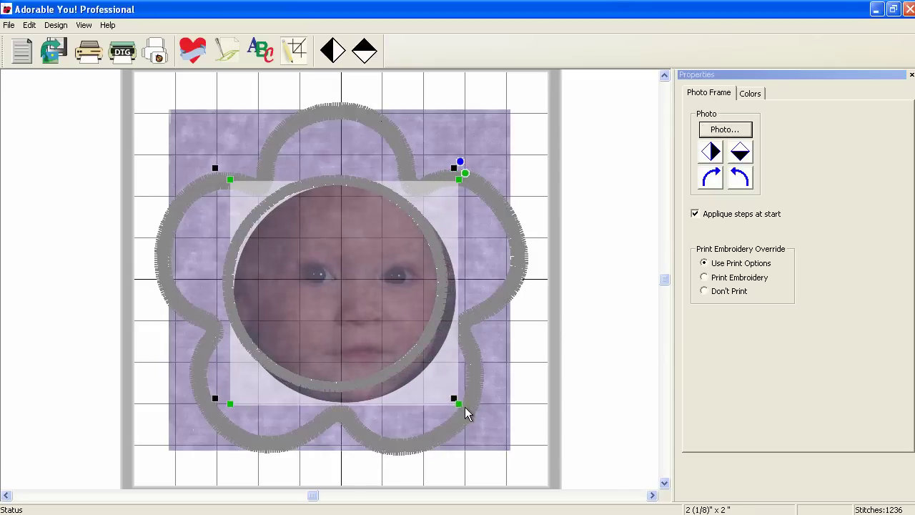
pyautogui.moveTo(321, 276); pyautogui.dragTo(311, 265)
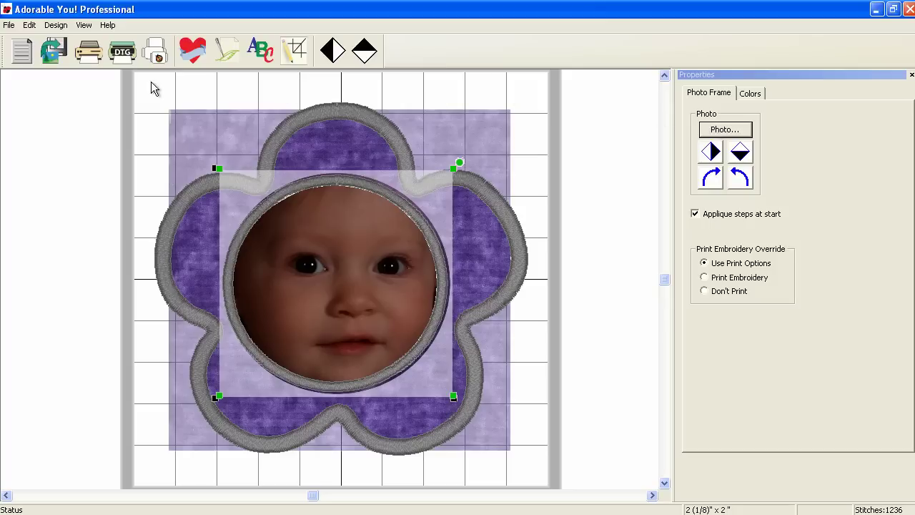
# Turn off simulated embroidery printing and preview the design at normal quality for printable fabric
pyautogui.click(88, 55)
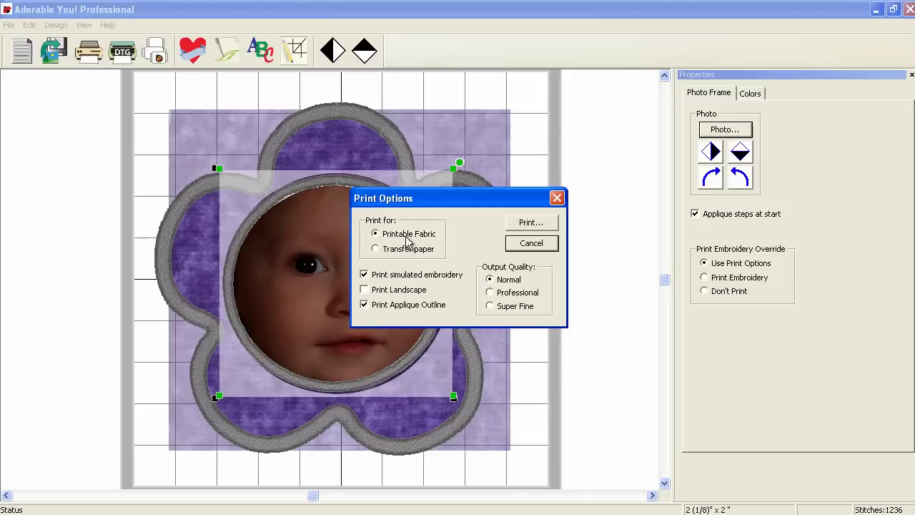
pyautogui.click(365, 276)
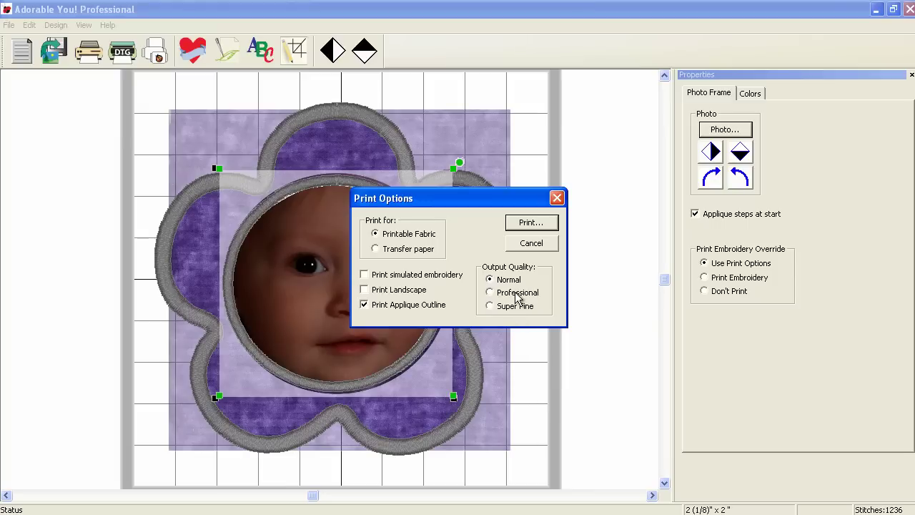
pyautogui.click(531, 226)
pyautogui.click(531, 224)
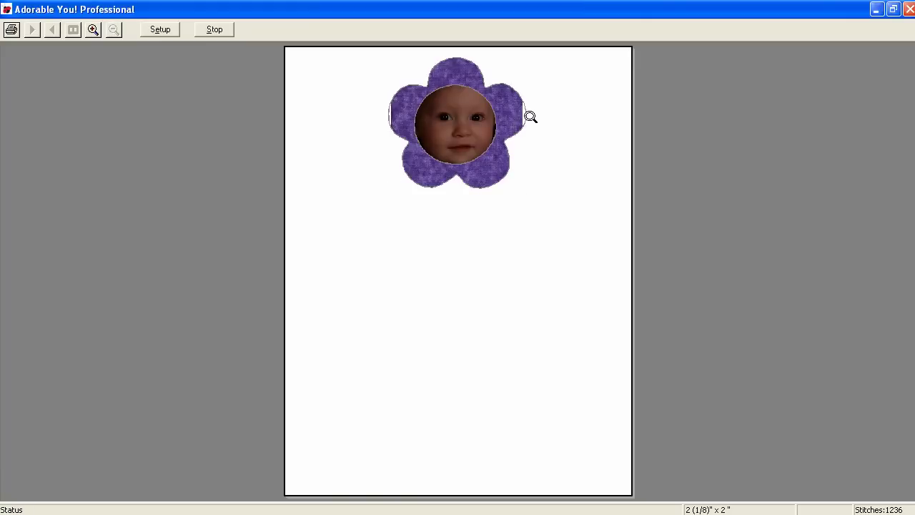
pyautogui.click(227, 31)
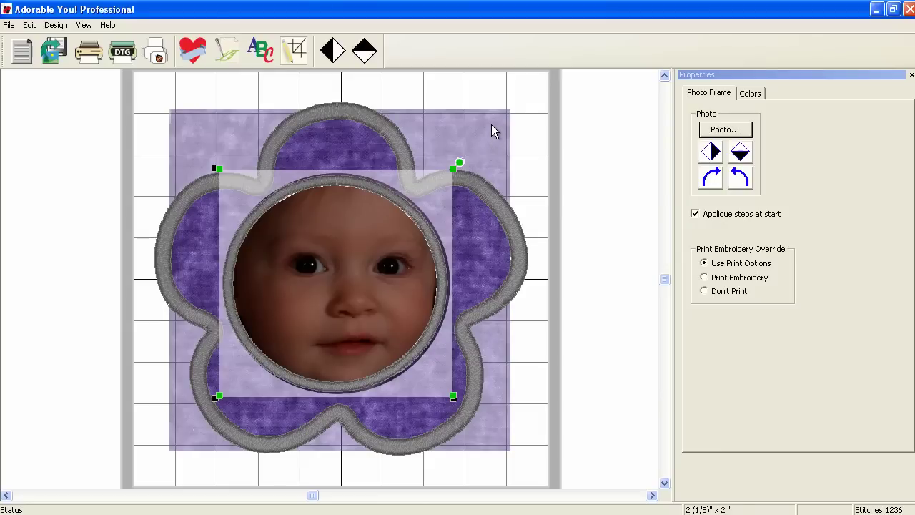
# Enlarge and reposition the purple fabric image so it extends past the whole flower outline on both sides
pyautogui.click(491, 126)
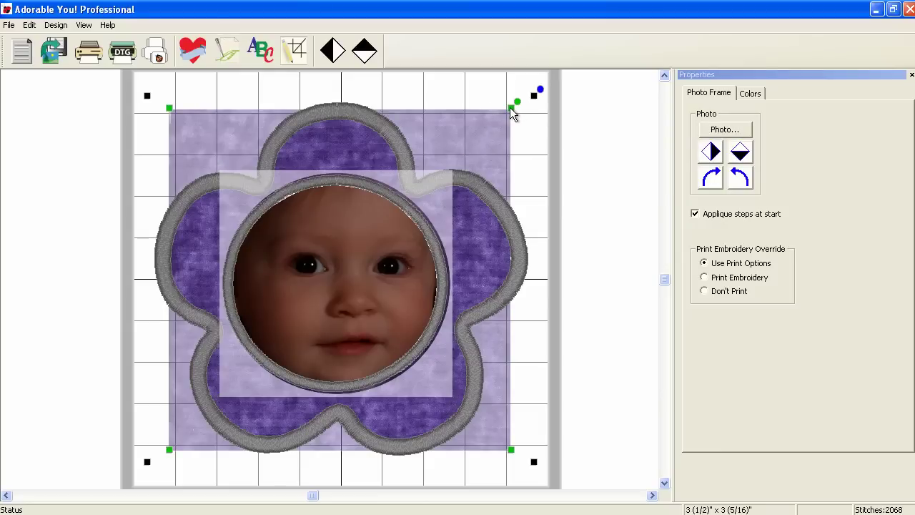
pyautogui.moveTo(511, 108); pyautogui.dragTo(536, 95)
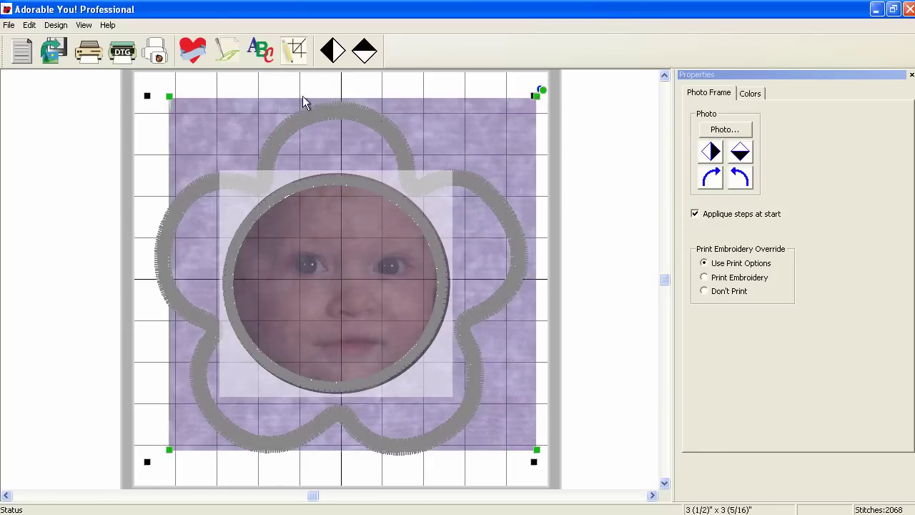
pyautogui.moveTo(168, 96); pyautogui.dragTo(141, 83)
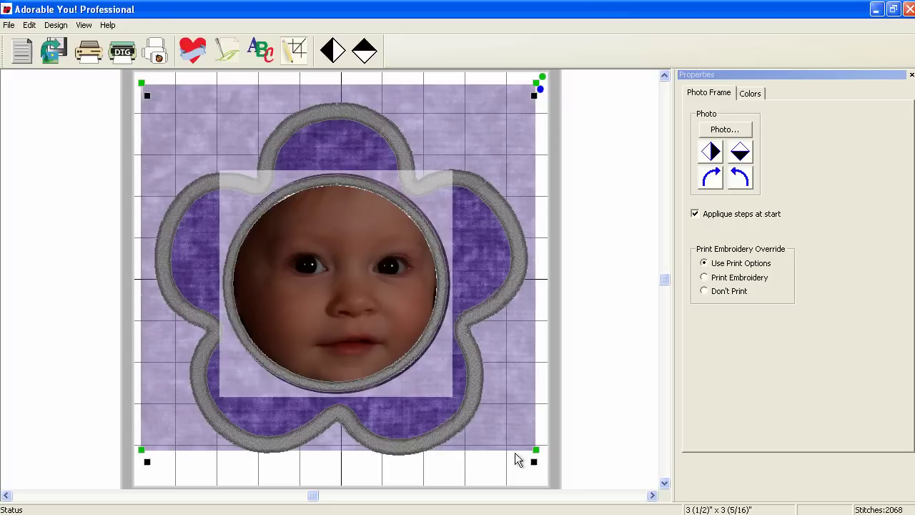
pyautogui.moveTo(527, 423); pyautogui.dragTo(528, 432)
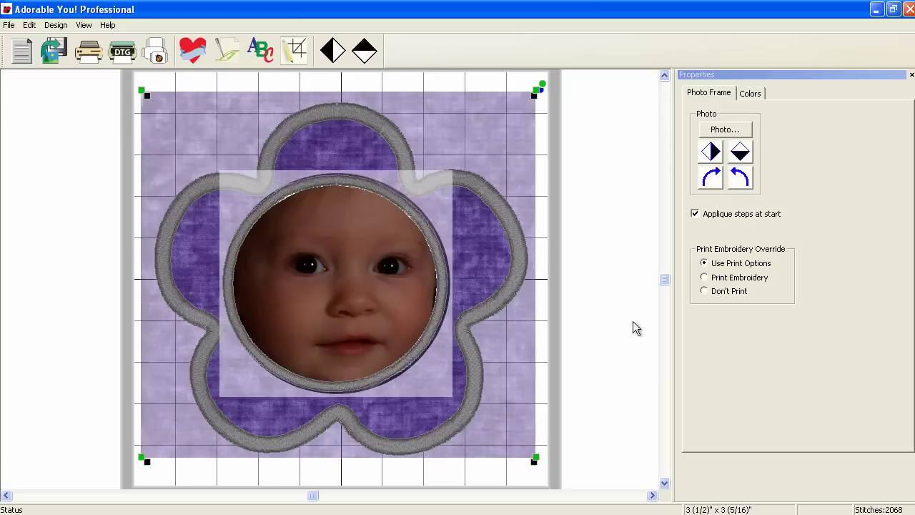
# Preview the printable-fabric output again to check the fabric coverage at the flower's petal edges
pyautogui.click(91, 57)
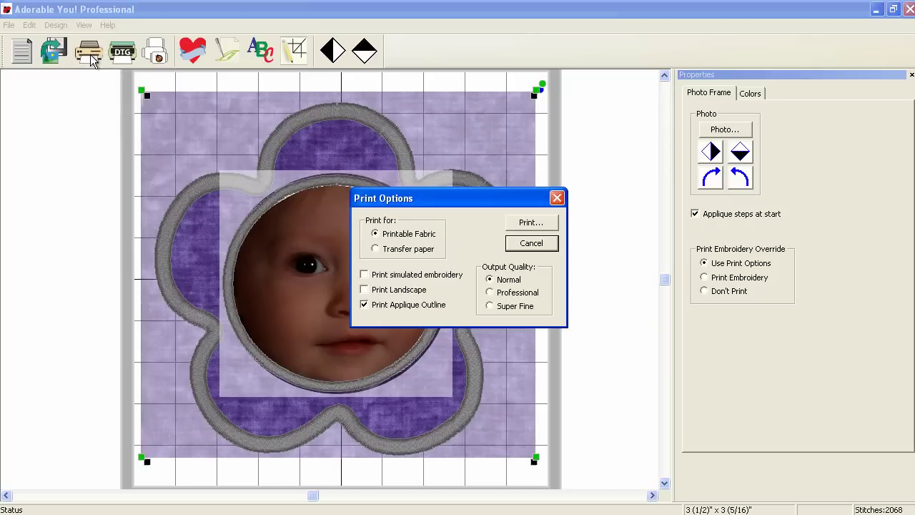
pyautogui.click(534, 224)
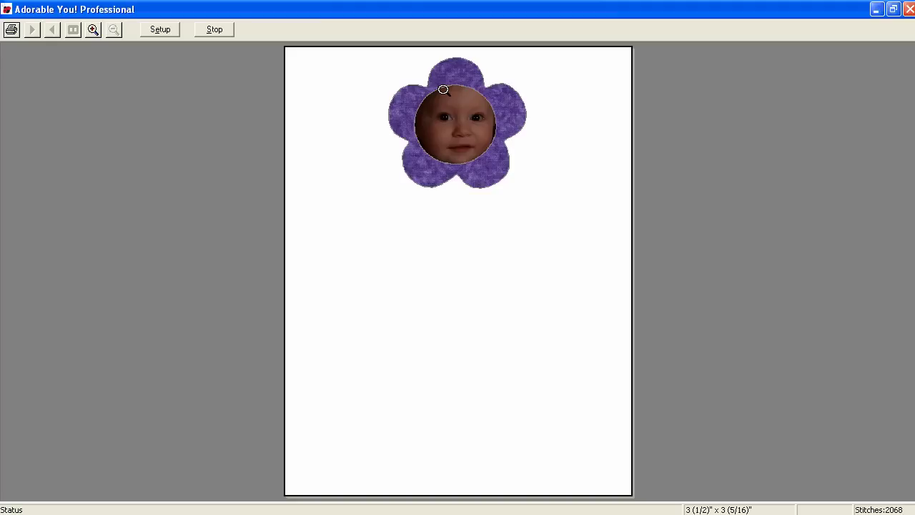
pyautogui.click(221, 32)
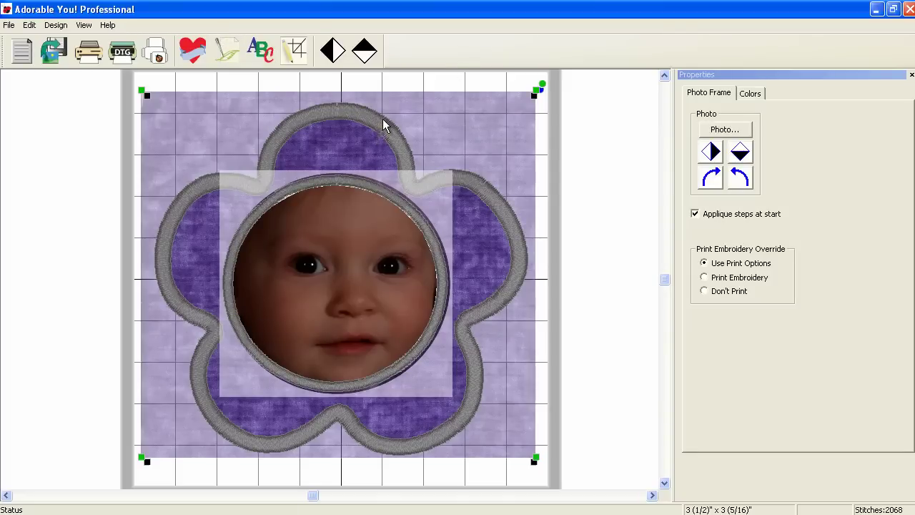
# Set the flower outline's thread colour to Hemingworth 1266 Soft Grape
pyautogui.click(752, 95)
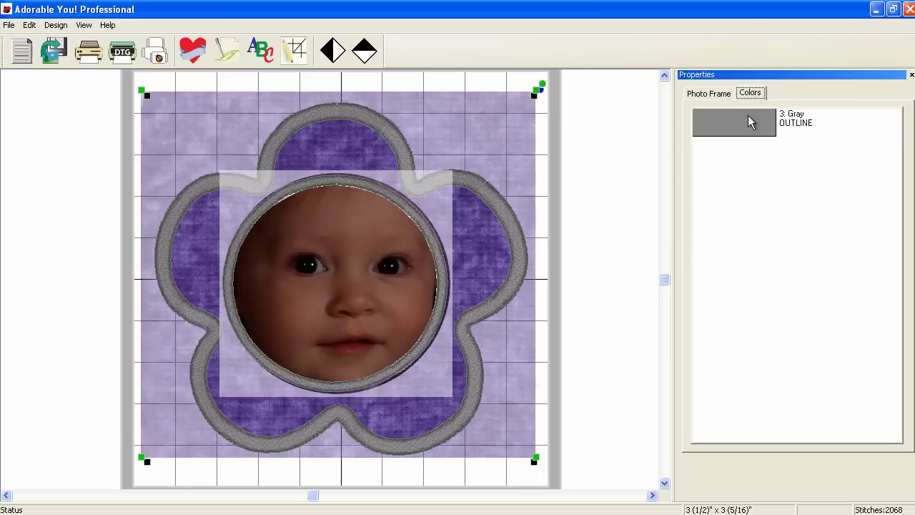
pyautogui.doubleClick(753, 122)
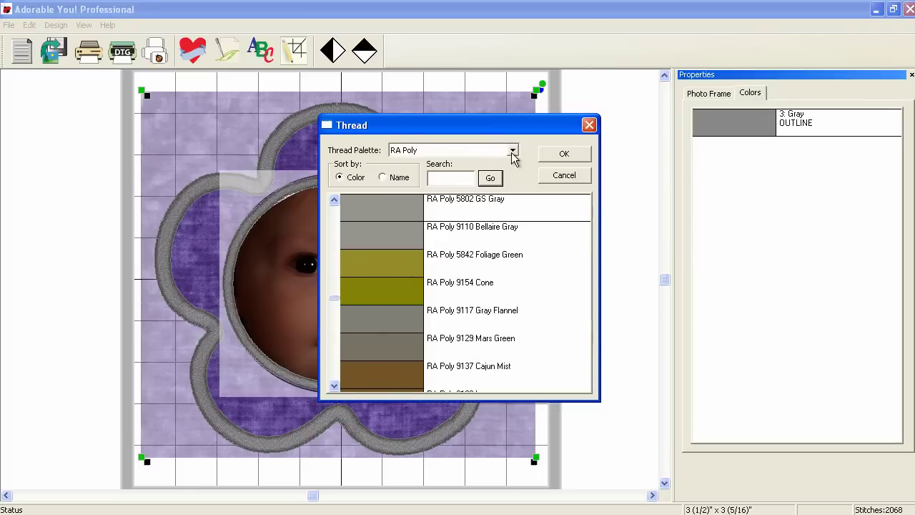
pyautogui.click(512, 150)
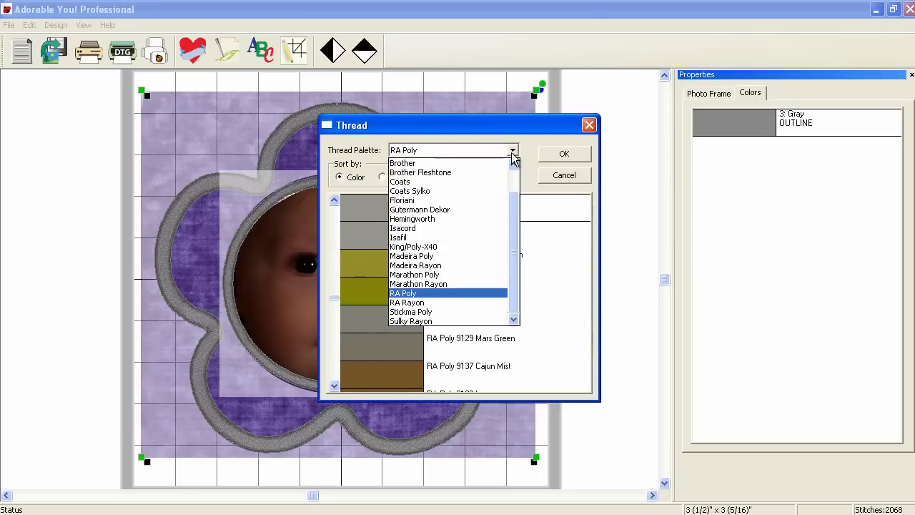
pyautogui.click(472, 219)
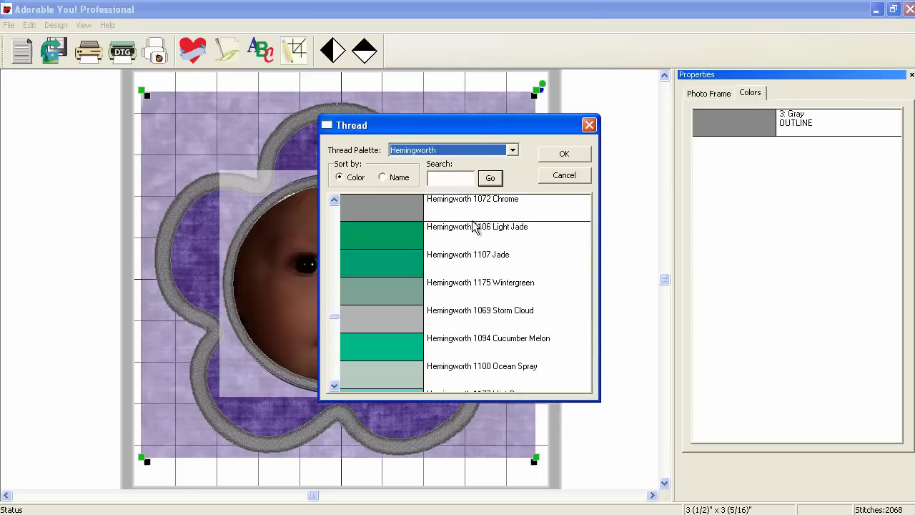
pyautogui.click(461, 179)
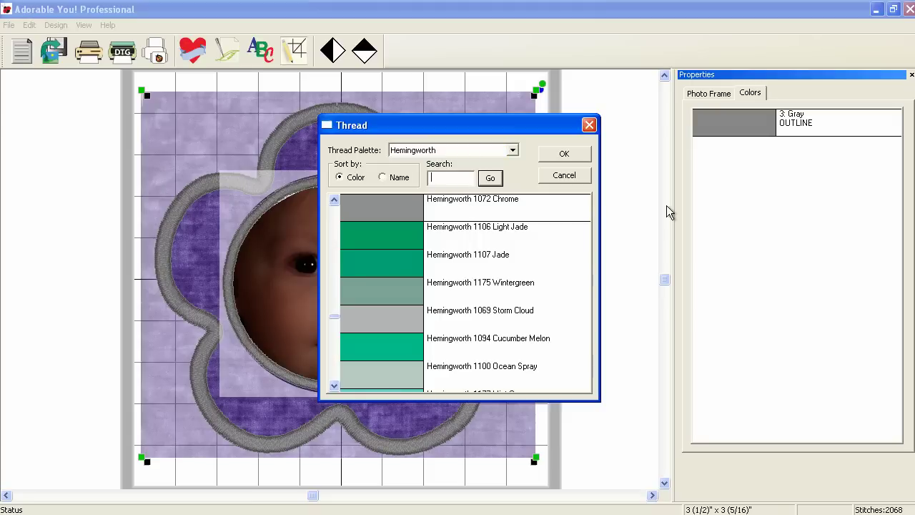
pyautogui.write('1266')
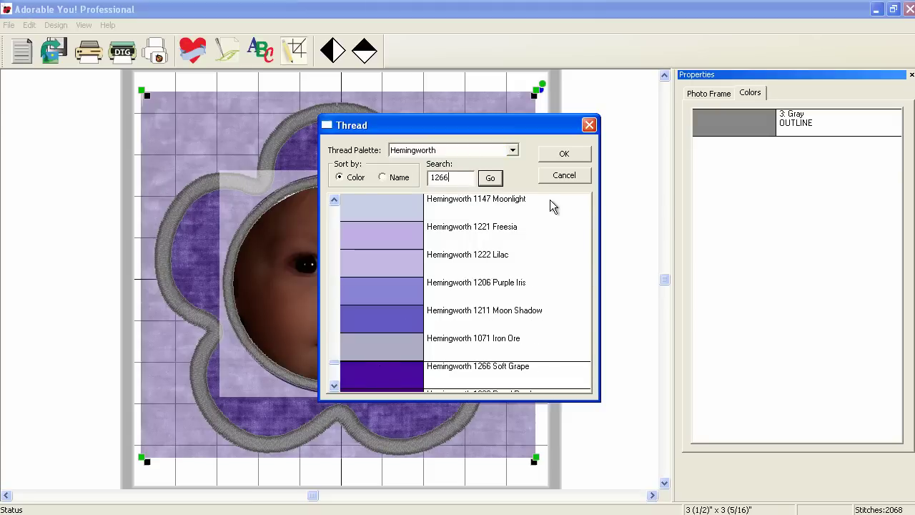
pyautogui.click(565, 157)
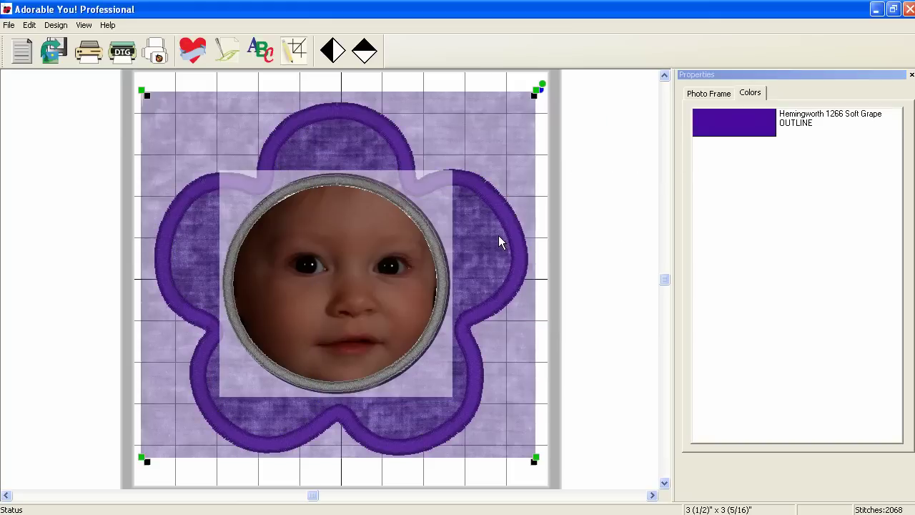
# Set the thread colour of the circle frame around the baby photo to Hemingworth 1214 Lavender
pyautogui.click(442, 250)
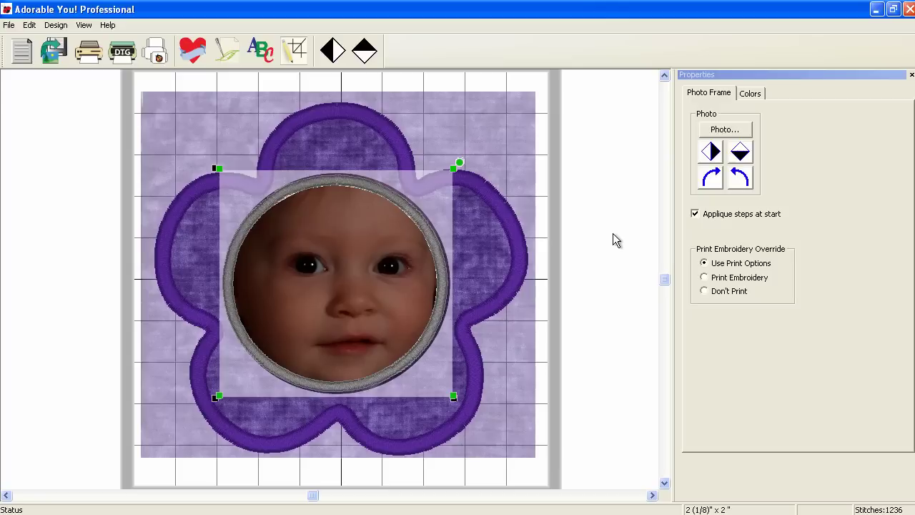
pyautogui.click(758, 94)
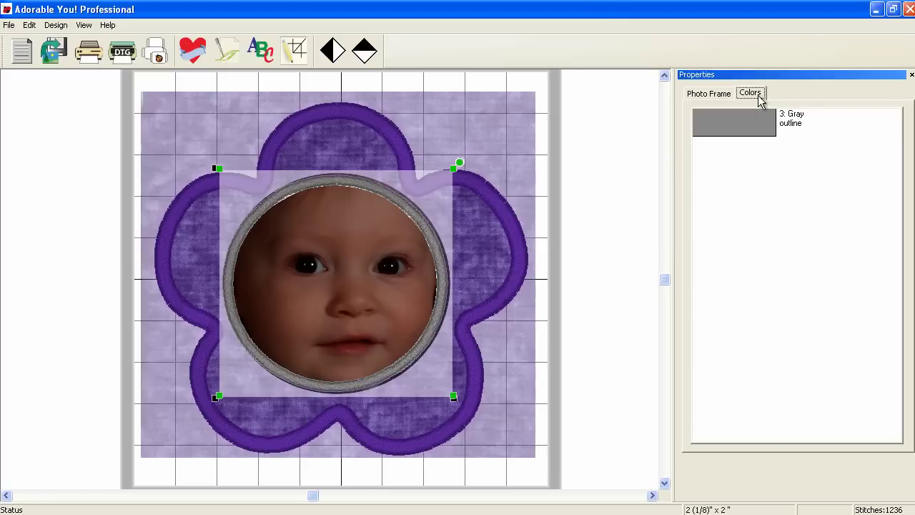
pyautogui.doubleClick(759, 132)
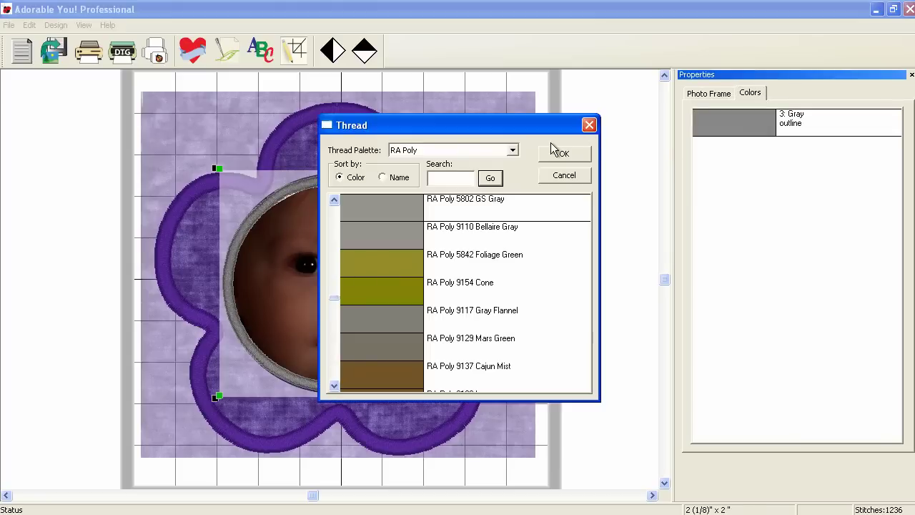
pyautogui.click(513, 150)
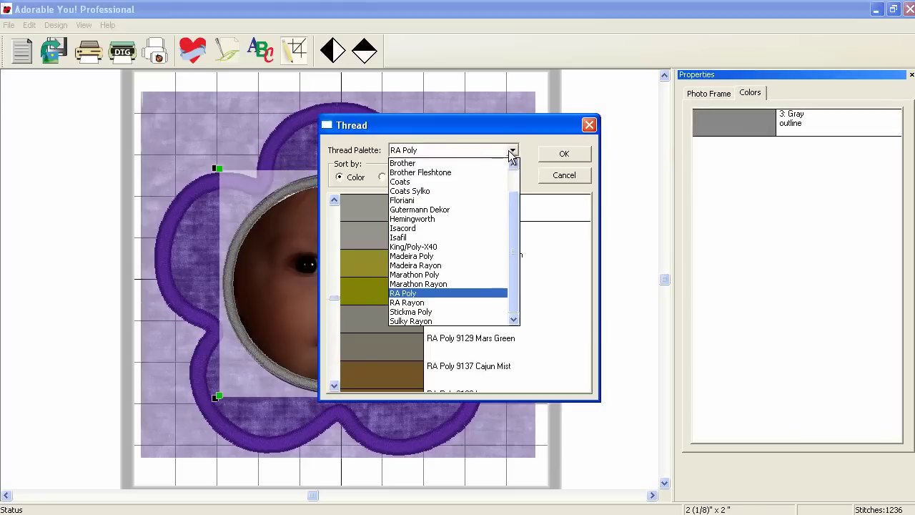
pyautogui.click(461, 217)
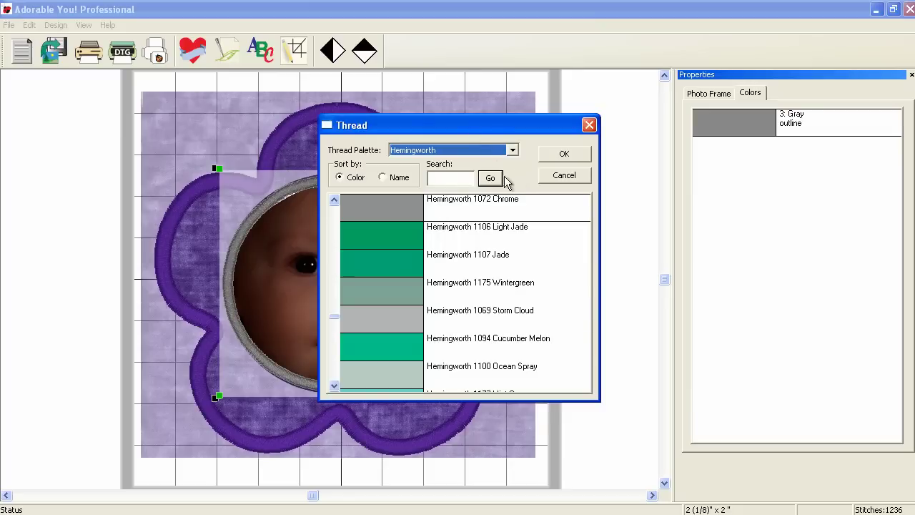
pyautogui.click(466, 179)
pyautogui.write('1214')
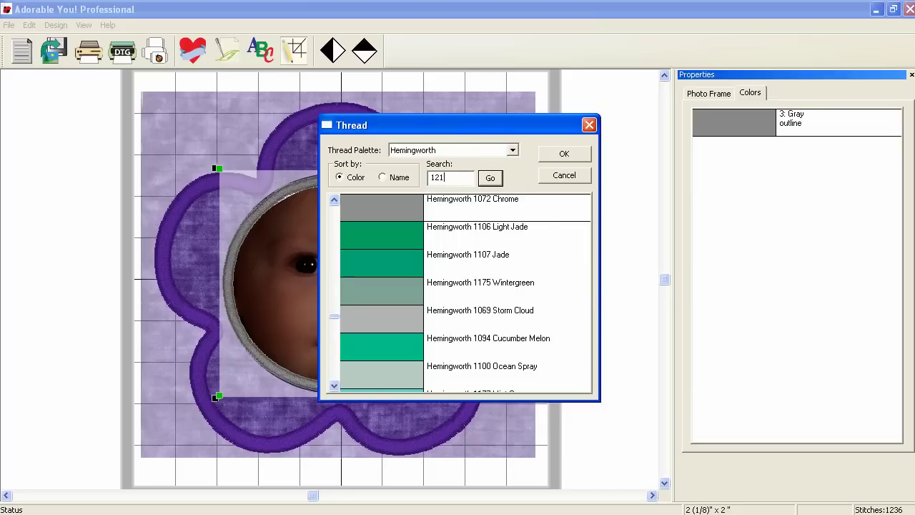
pyautogui.click(582, 154)
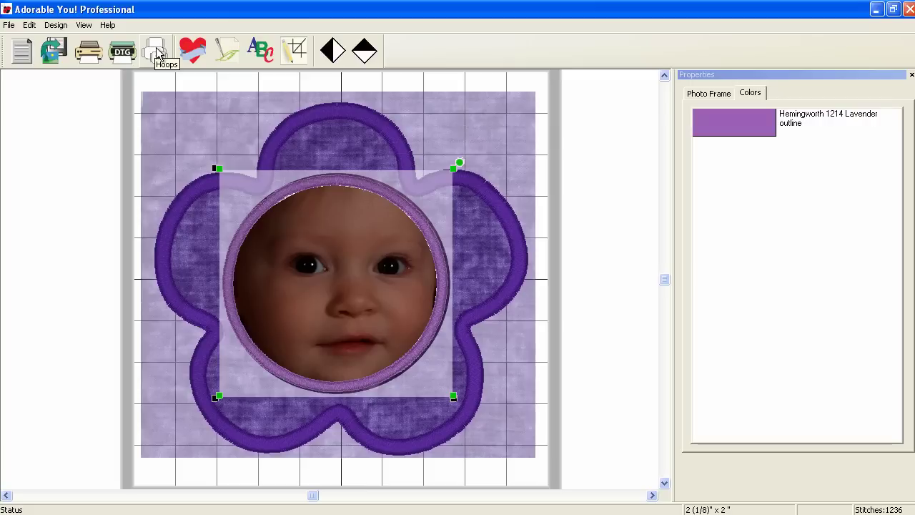
# Change the hoop size to 300mm x 200mm
pyautogui.click(158, 52)
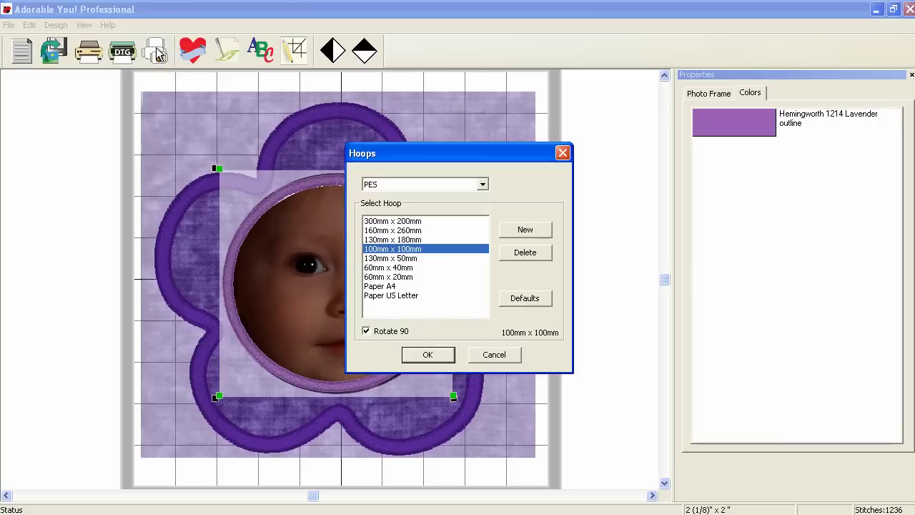
pyautogui.click(419, 221)
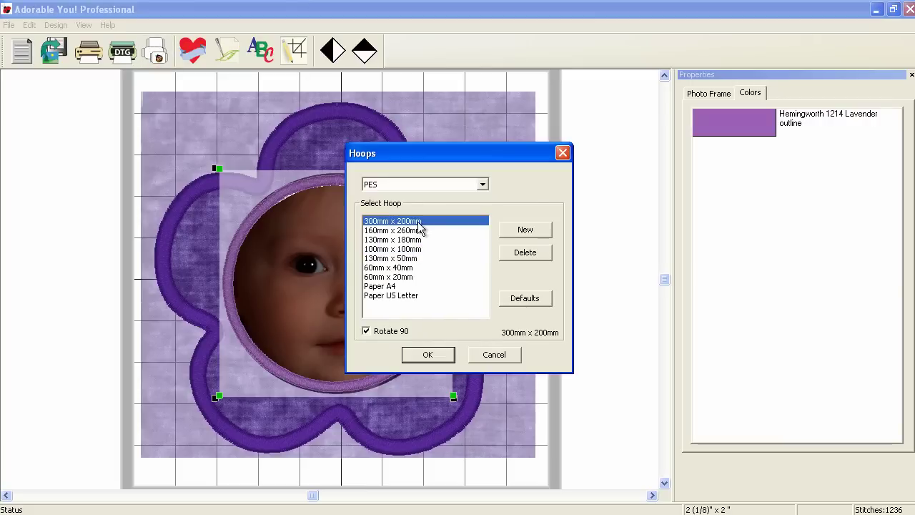
pyautogui.click(444, 356)
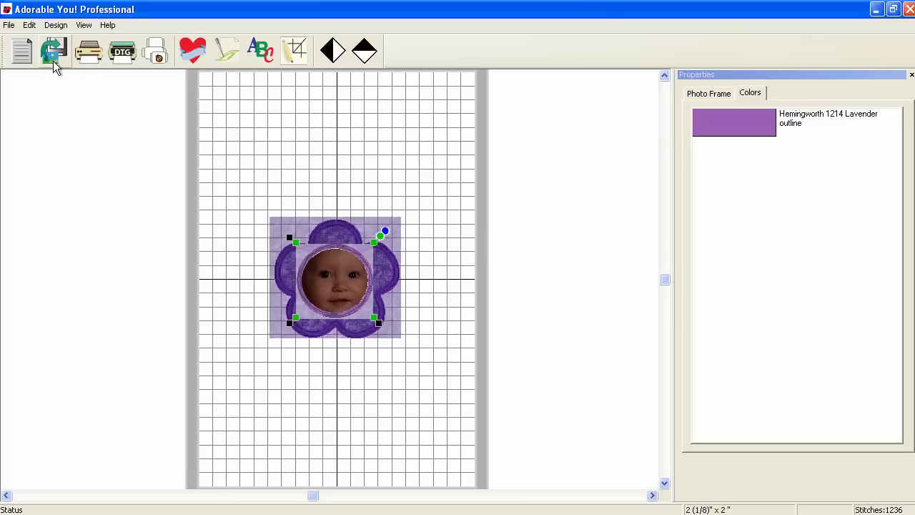
# Add the Banner 1 design from the Adorable Banners collection
pyautogui.click(195, 54)
pyautogui.click(411, 193)
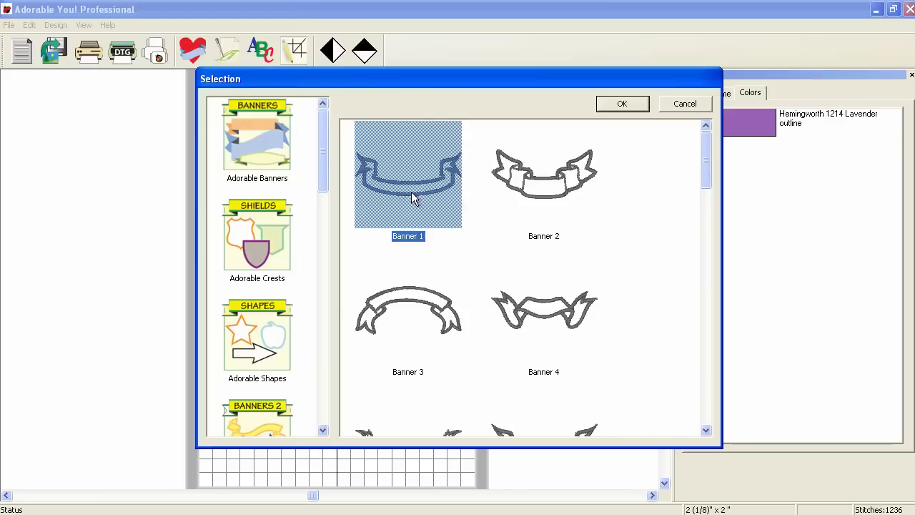
pyautogui.click(634, 106)
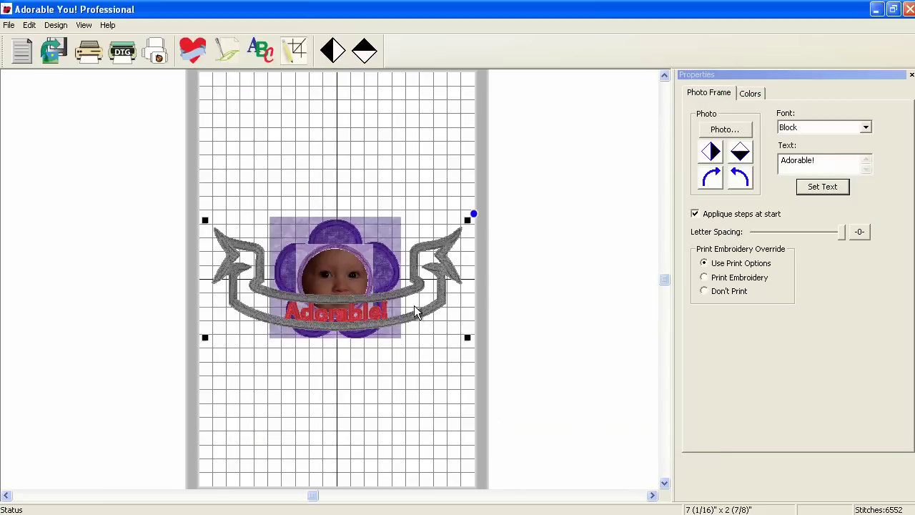
# Try making the banner narrower, undo that resize, and place the banner at its original size below the flower's centre
pyautogui.click(413, 339)
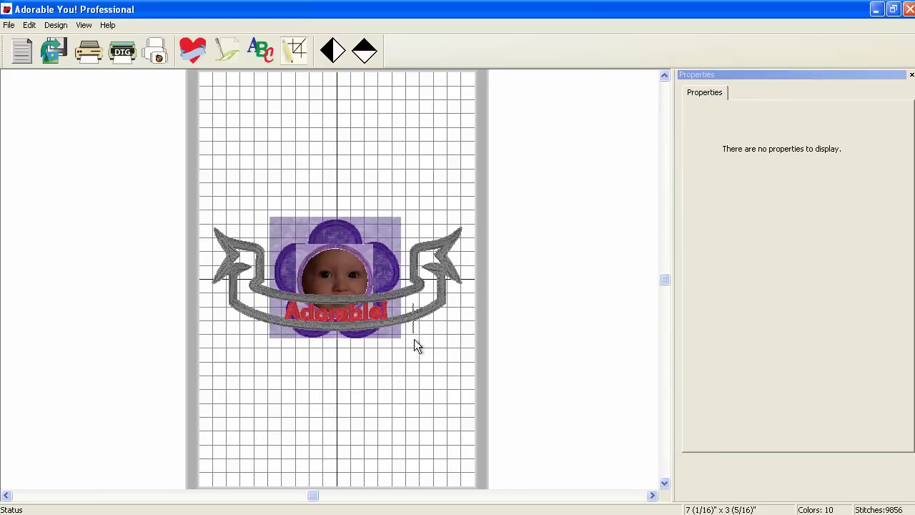
pyautogui.click(456, 284)
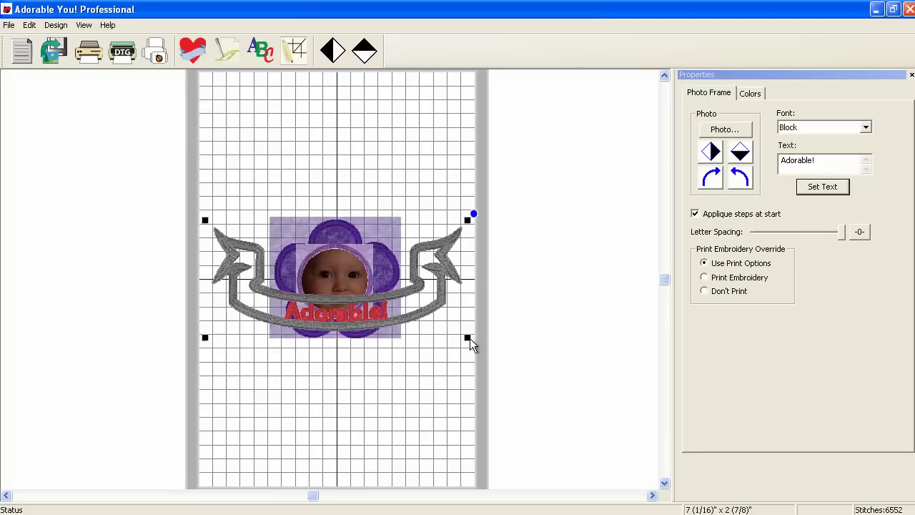
pyautogui.moveTo(469, 343); pyautogui.dragTo(435, 336)
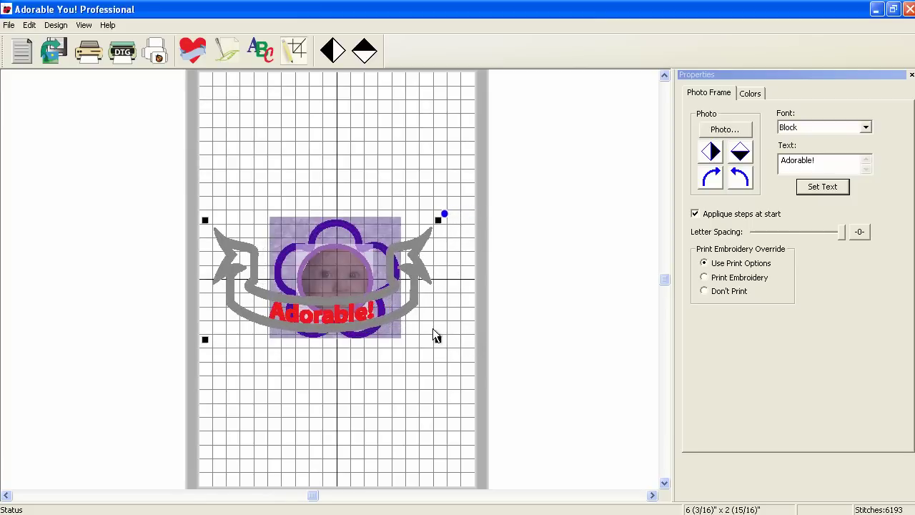
pyautogui.hotkey('ctrl', 'z')
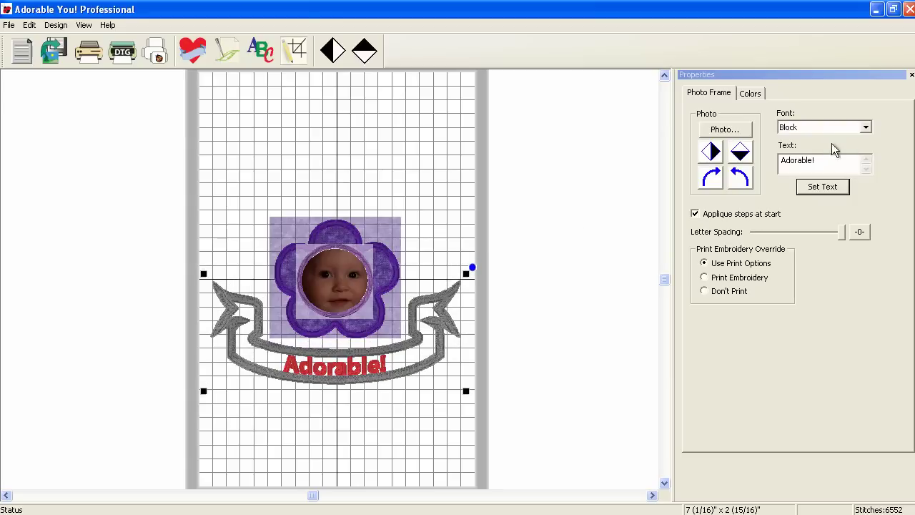
# Replace the banner's lettering with "Flower Power", browsing the fonts but keeping Block
pyautogui.doubleClick(834, 163)
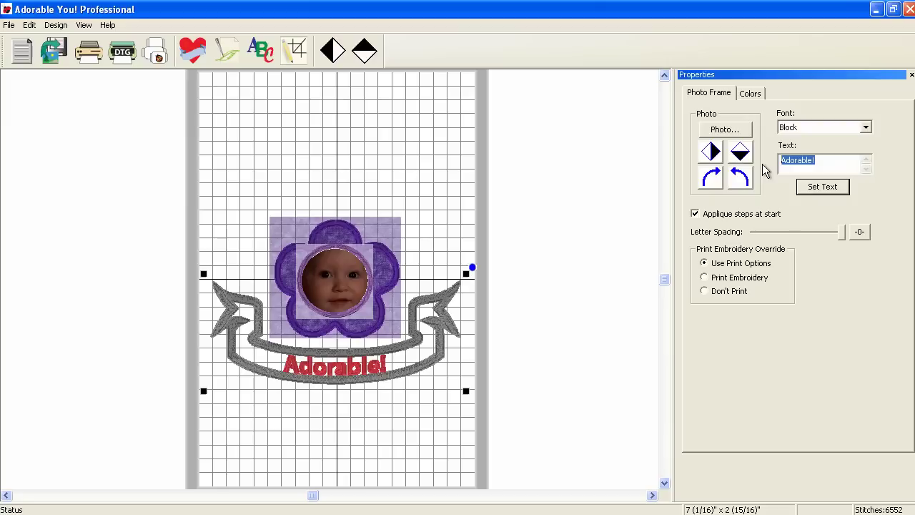
pyautogui.write('Flower Power')
pyautogui.click(865, 128)
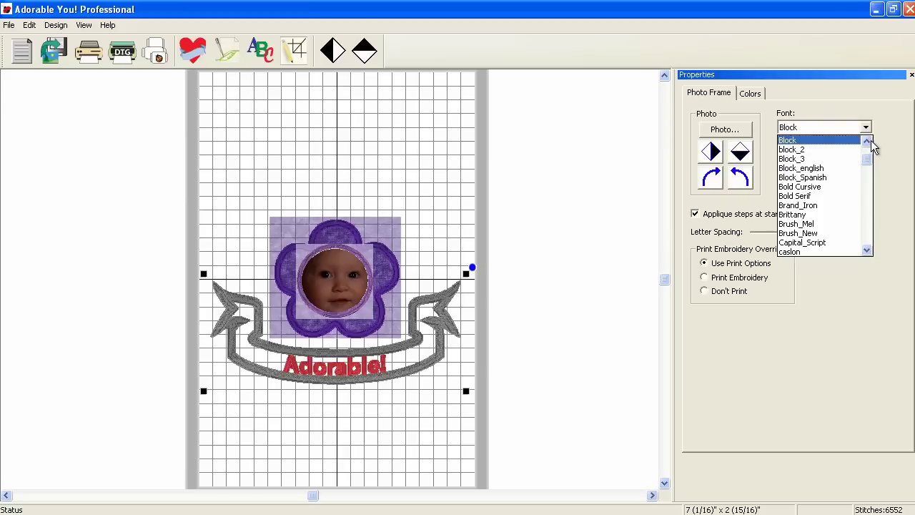
pyautogui.moveTo(866, 158); pyautogui.dragTo(868, 119)
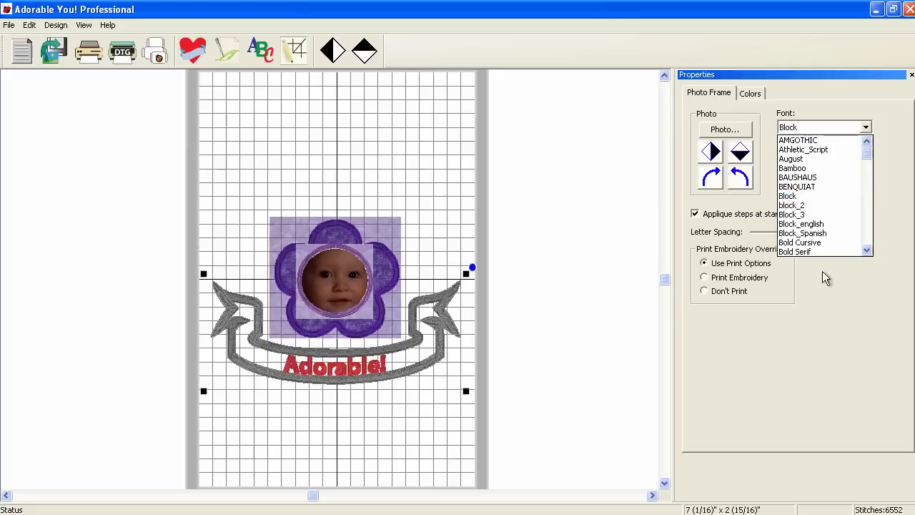
pyautogui.click(859, 378)
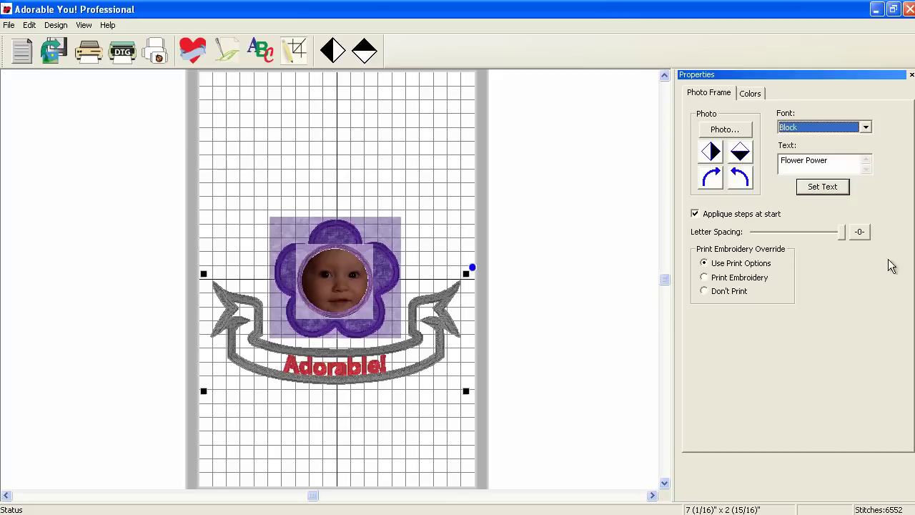
pyautogui.click(824, 188)
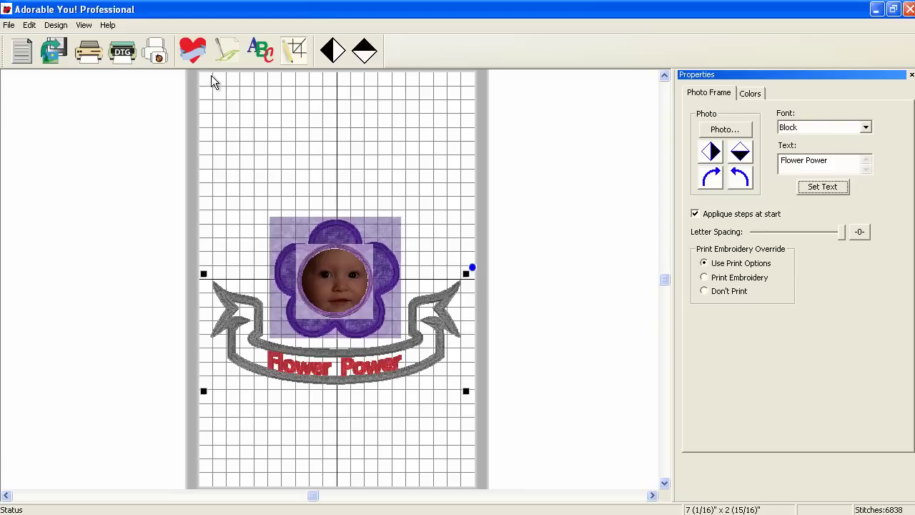
# Set the print options to transfer paper with simulated embroidery and preview the design at normal quality
pyautogui.click(98, 54)
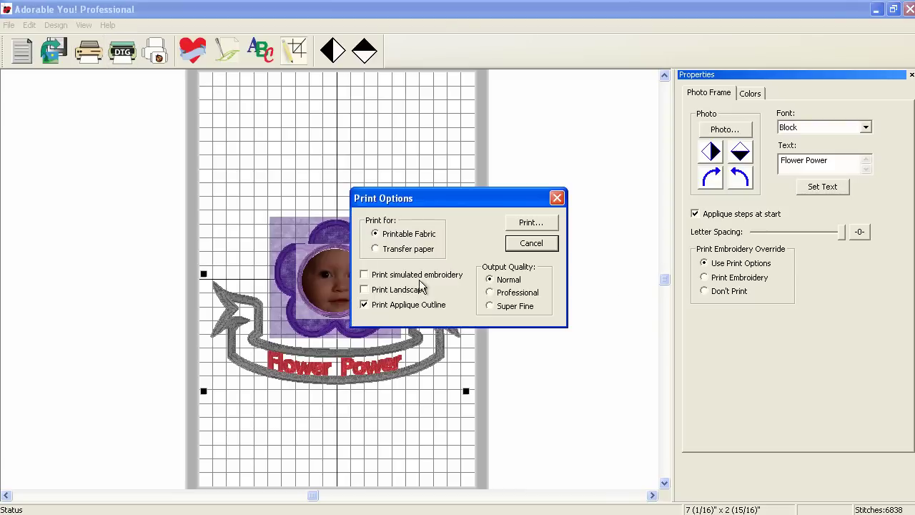
pyautogui.click(399, 249)
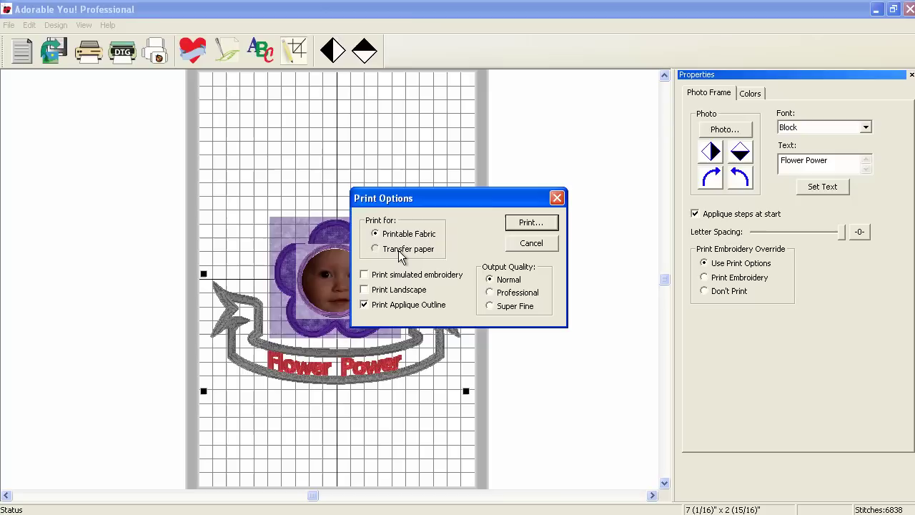
pyautogui.click(366, 276)
pyautogui.click(531, 222)
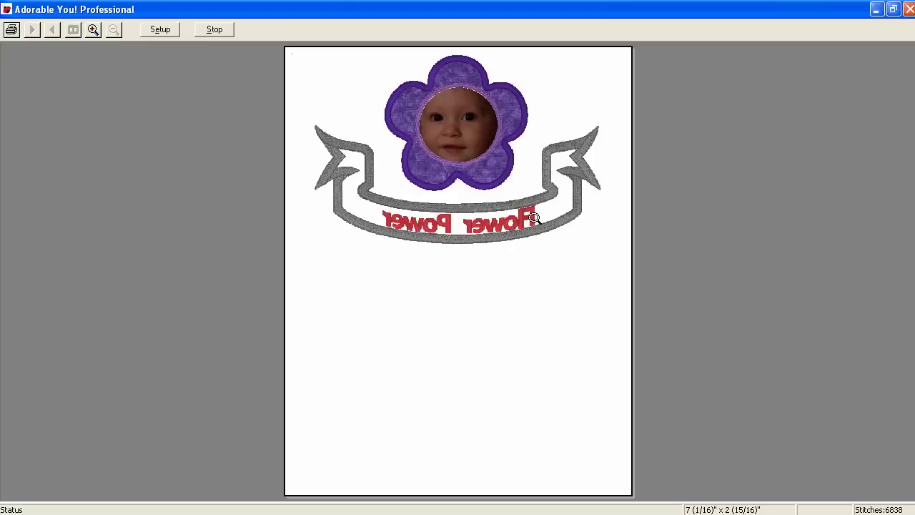